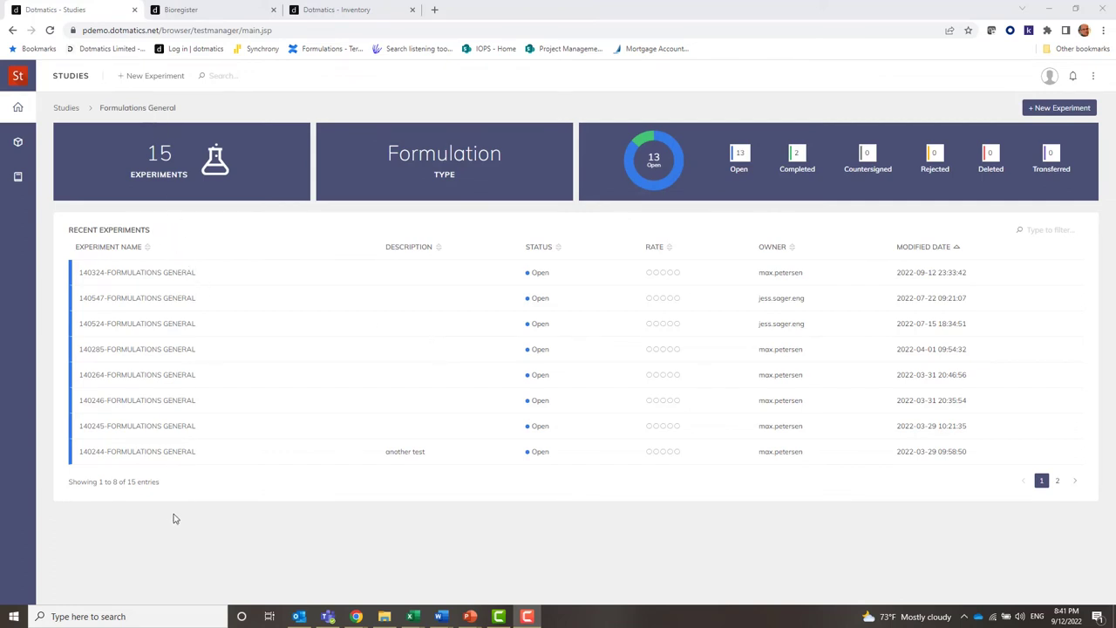
Step: Open experiment 140324-FORMULATIONS GENERAL and examine the ingredients selectable for the empty sixth row of its formulations table
left_click(150, 272)
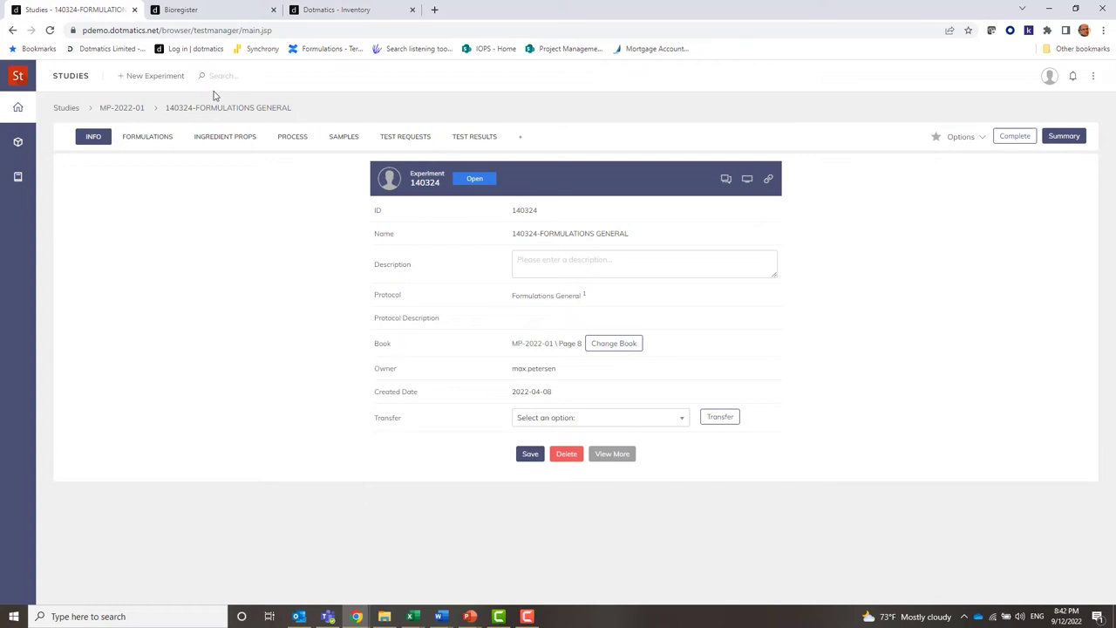
left_click(130, 141)
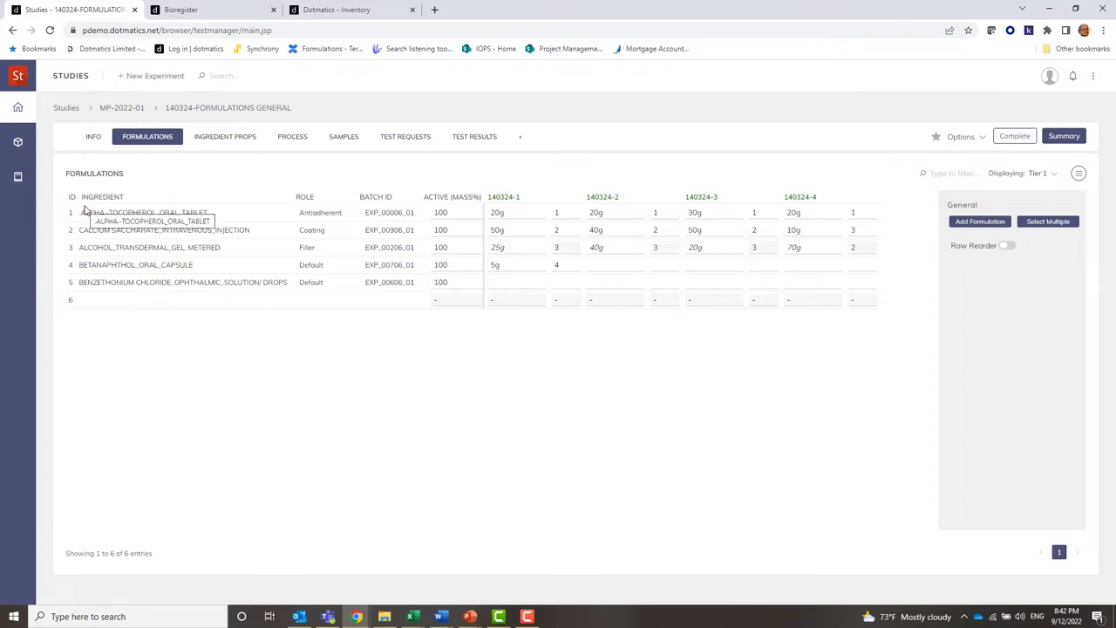
left_click(88, 302)
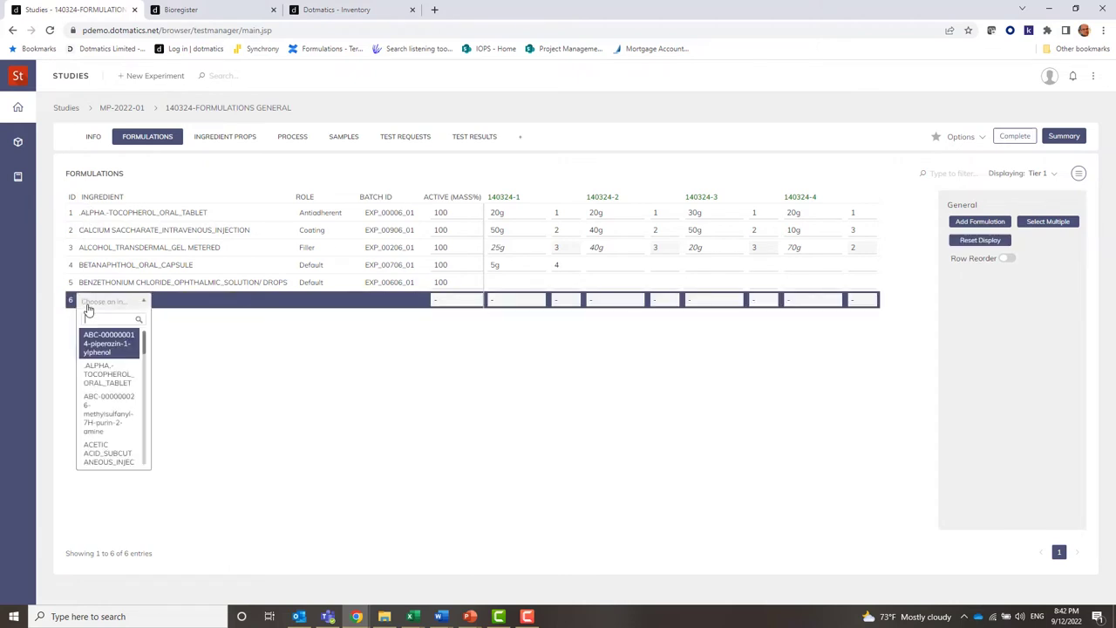
scroll(96, 392, "down", 5)
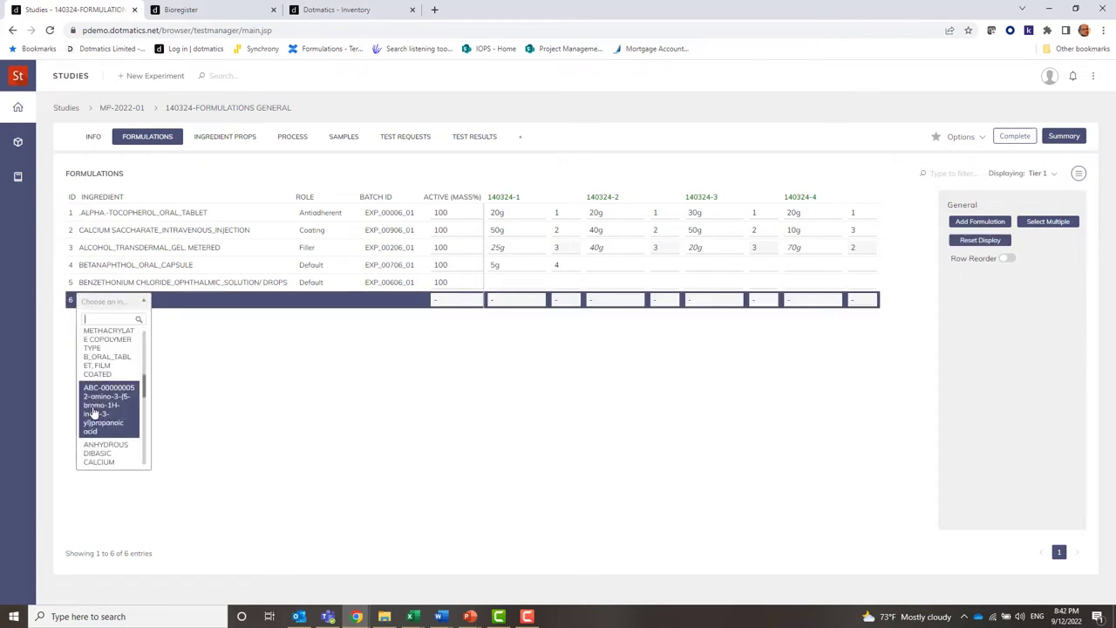
scroll(94, 413, "down", 1)
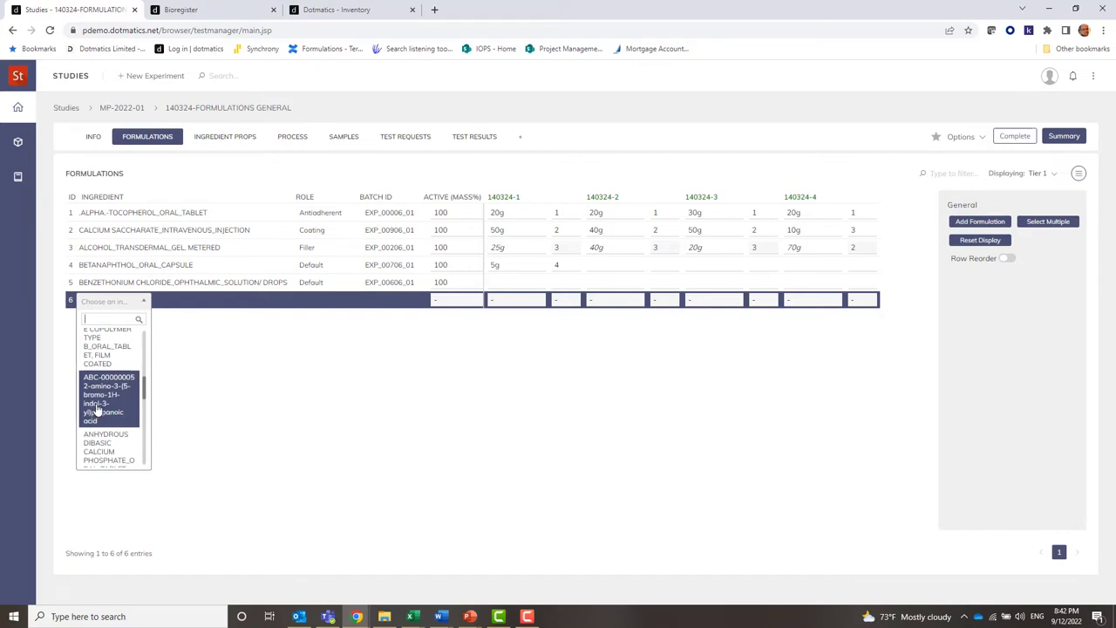
left_click(461, 424)
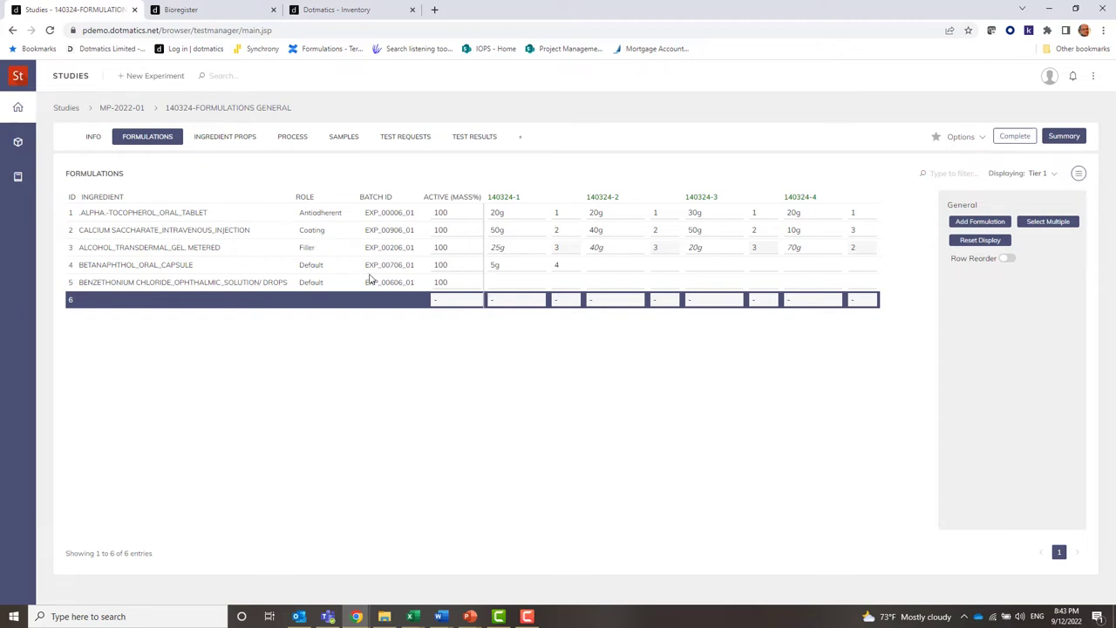
Step: Examine the role options available for the BETANAPHTHOL_ORAL_CAPSULE ingredient without choosing one
left_click(328, 268)
scroll(324, 384, "down", 2)
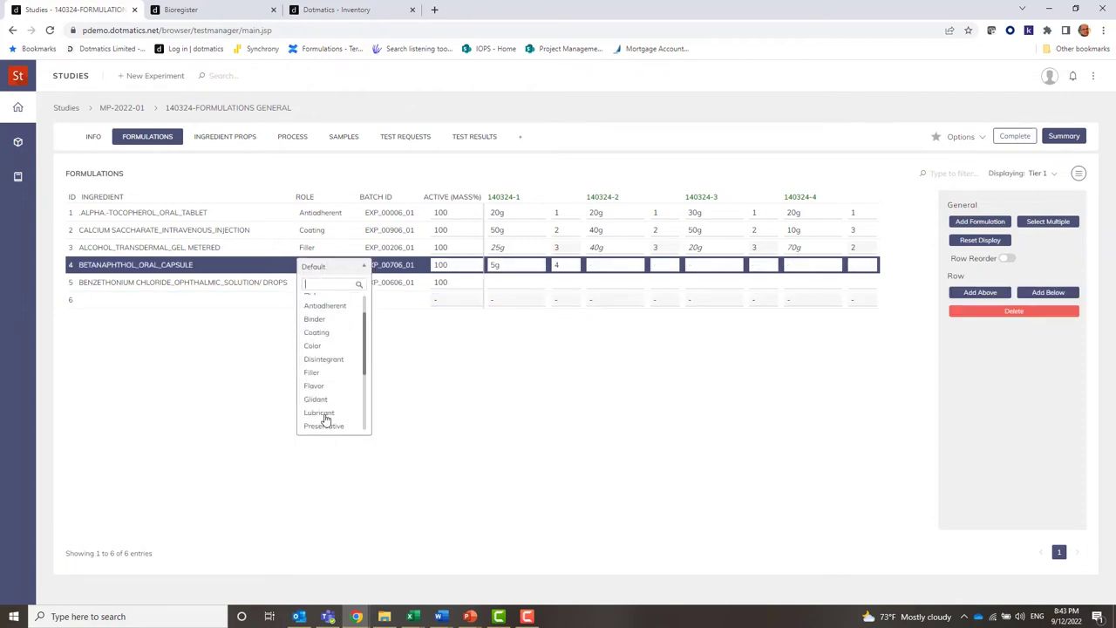
left_click(474, 372)
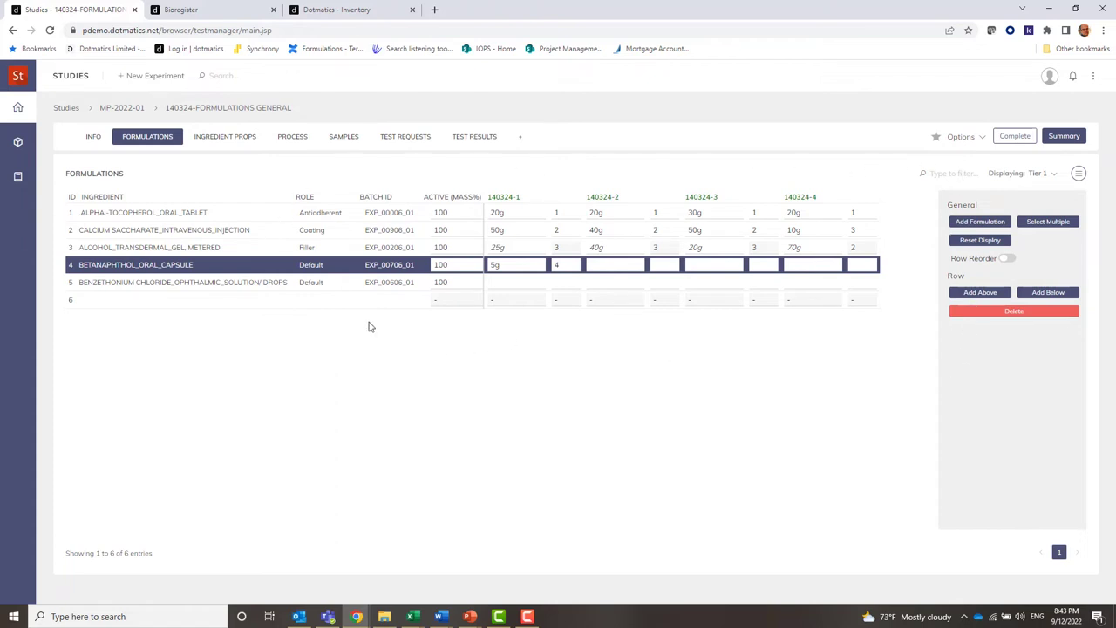
Step: Review the experiment's ingredient properties and ingredient inventory properties, including amounts, dosage forms and expiration status
left_click(225, 137)
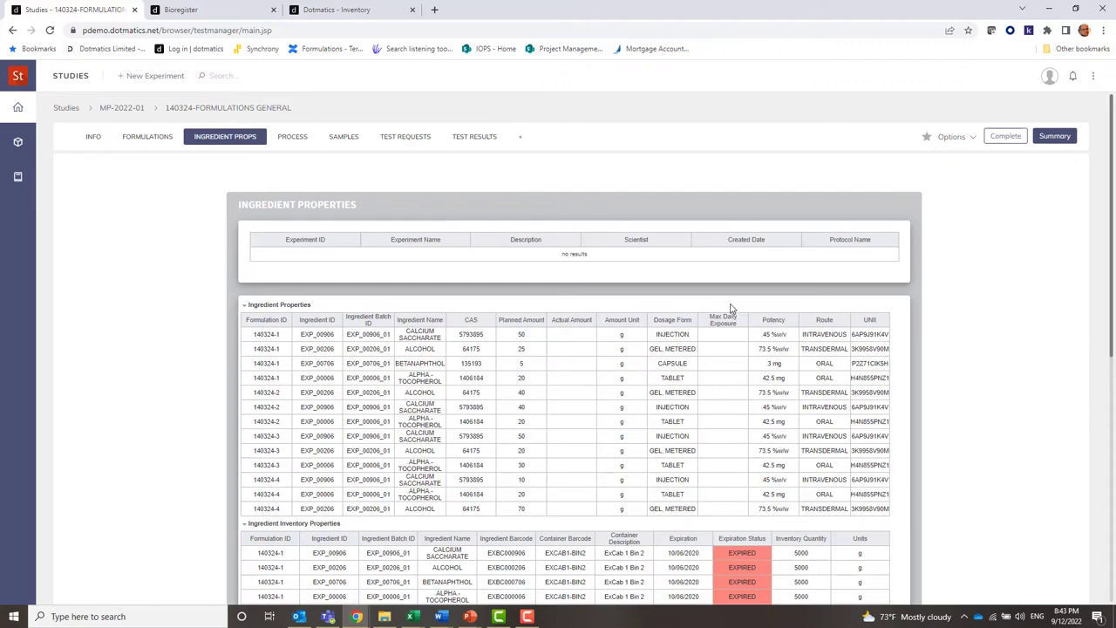
scroll(732, 309, "down", 3)
scroll(733, 302, "down", 3)
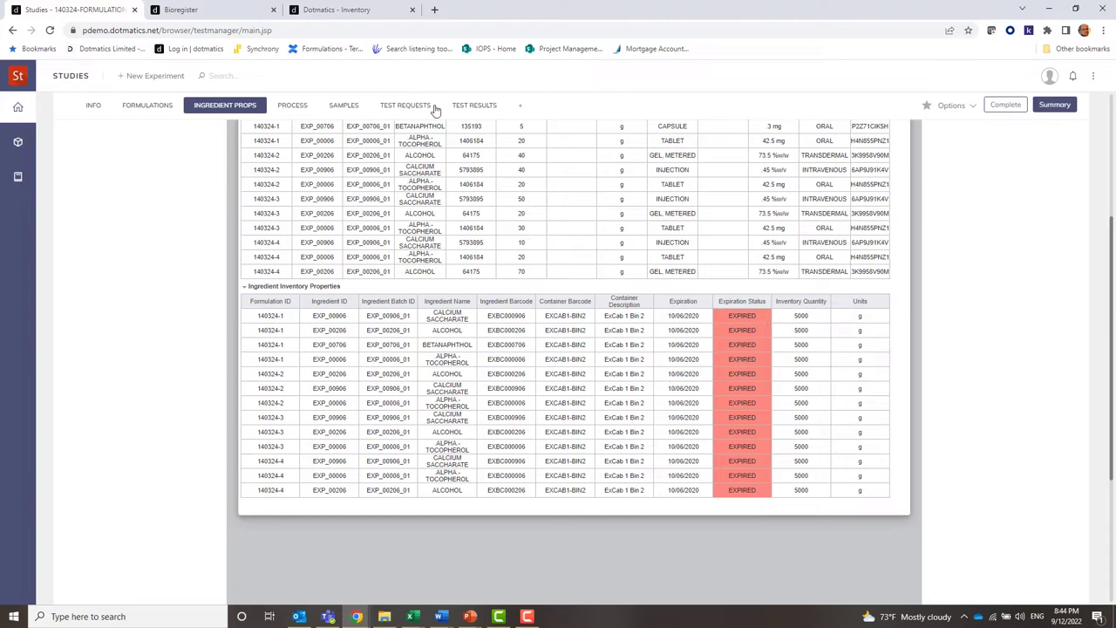
Step: Look up the contents of ExCab 1 Bin 2 in Inventory, and return to the experiment's ingredient properties
left_click(354, 12)
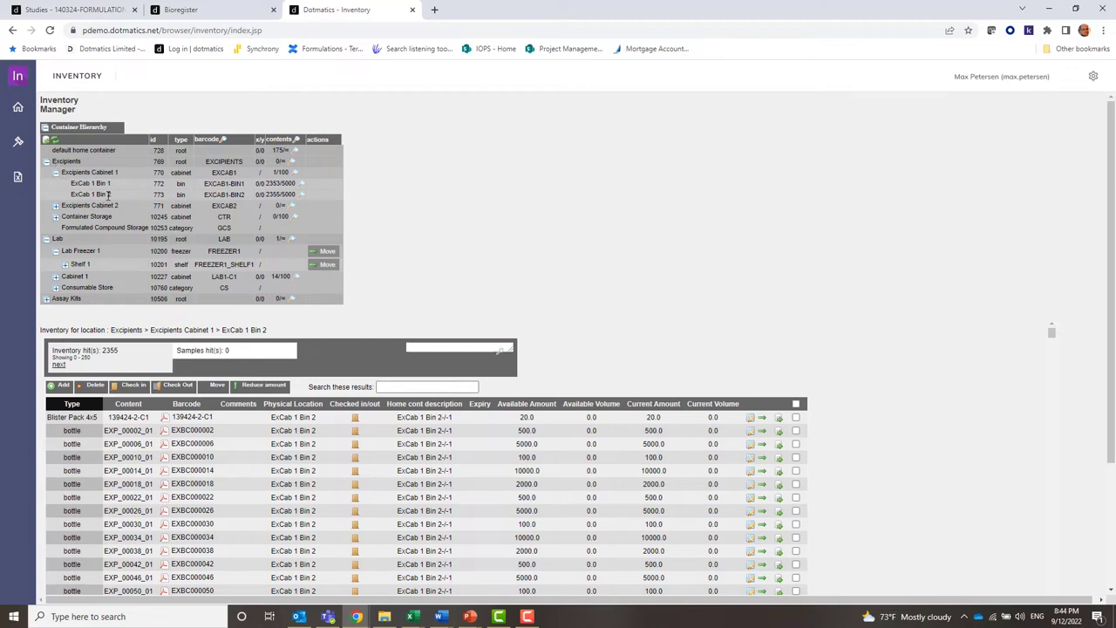
left_click(301, 197)
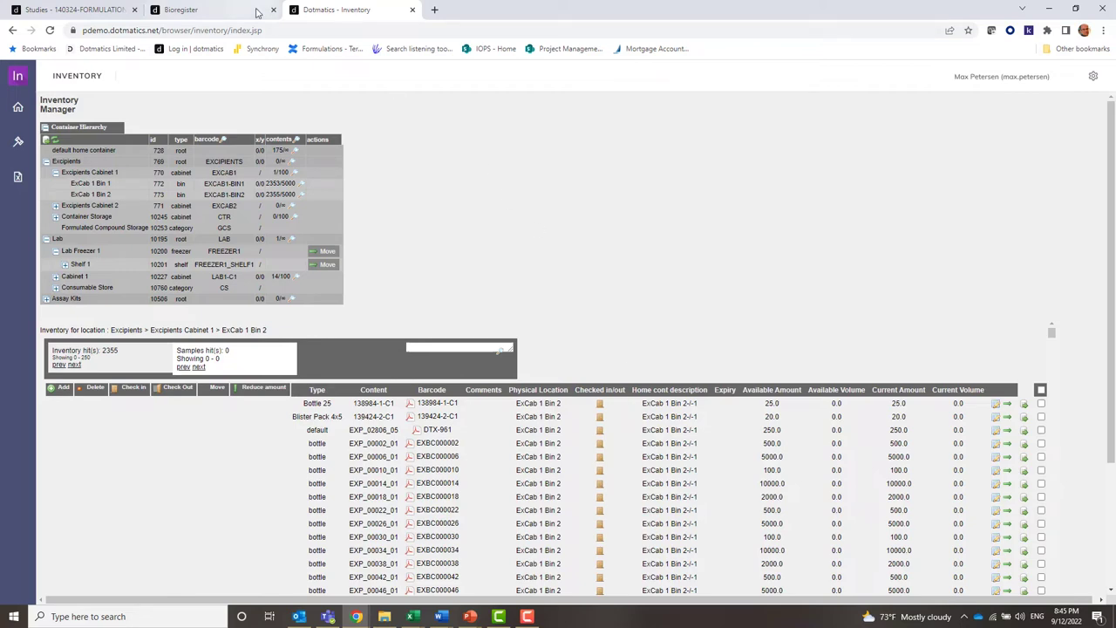
left_click(81, 12)
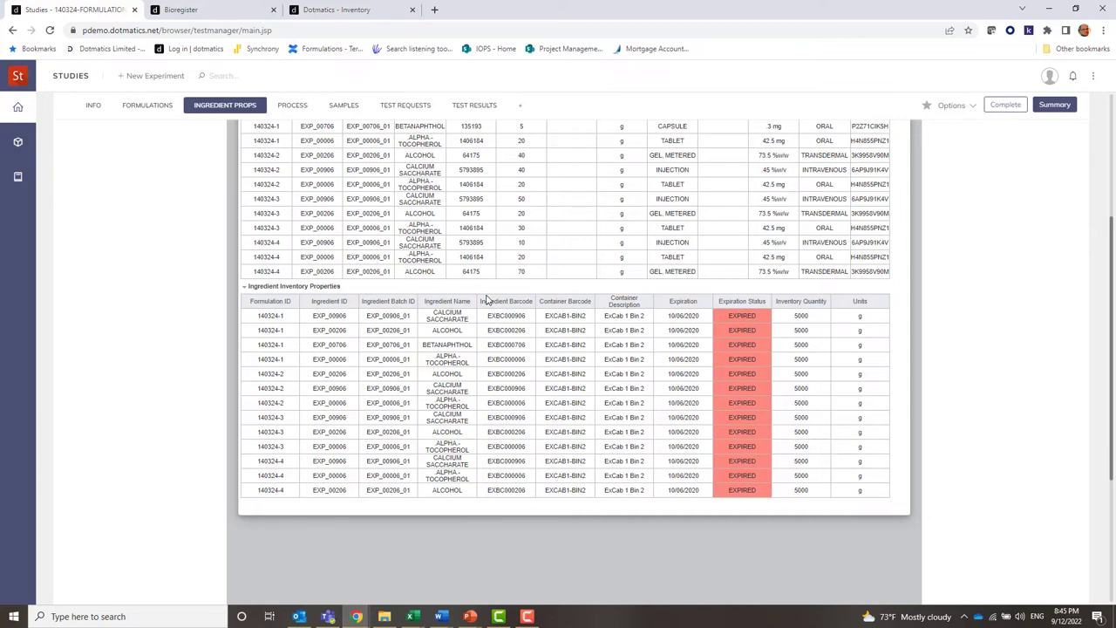
scroll(486, 299, "up", 5)
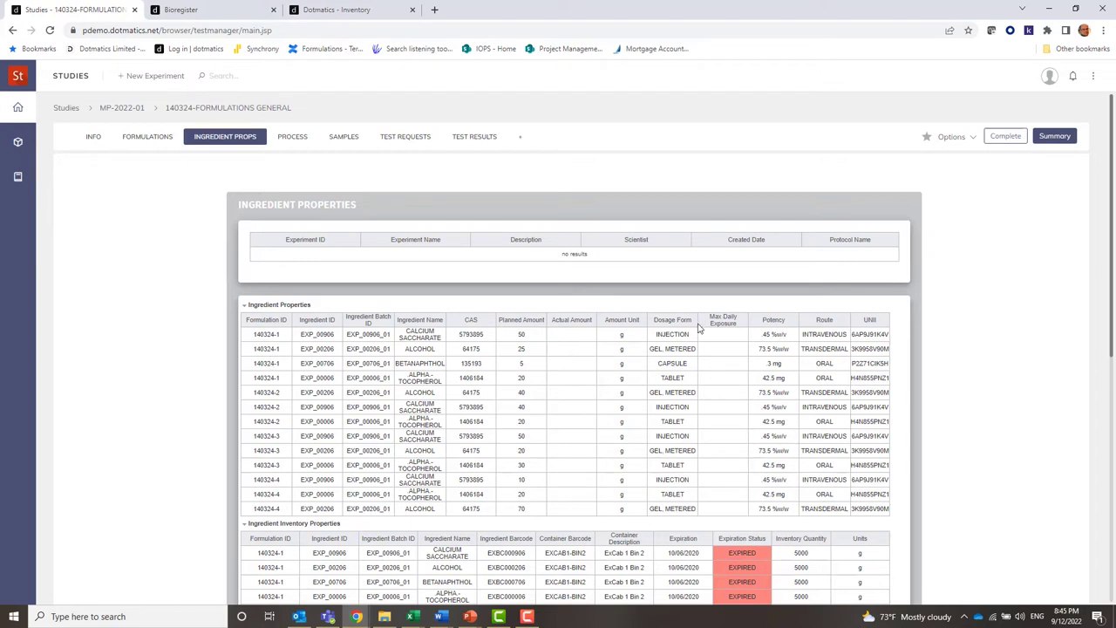
Step: Switch to Bioregister and examine the Excipients List
left_click(210, 11)
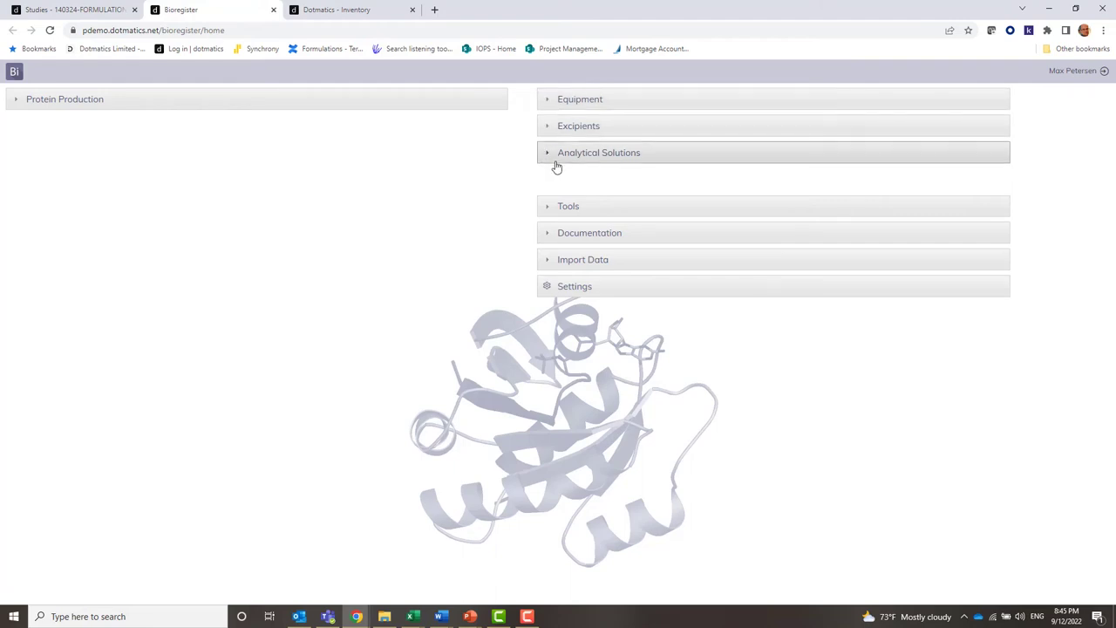
left_click(548, 129)
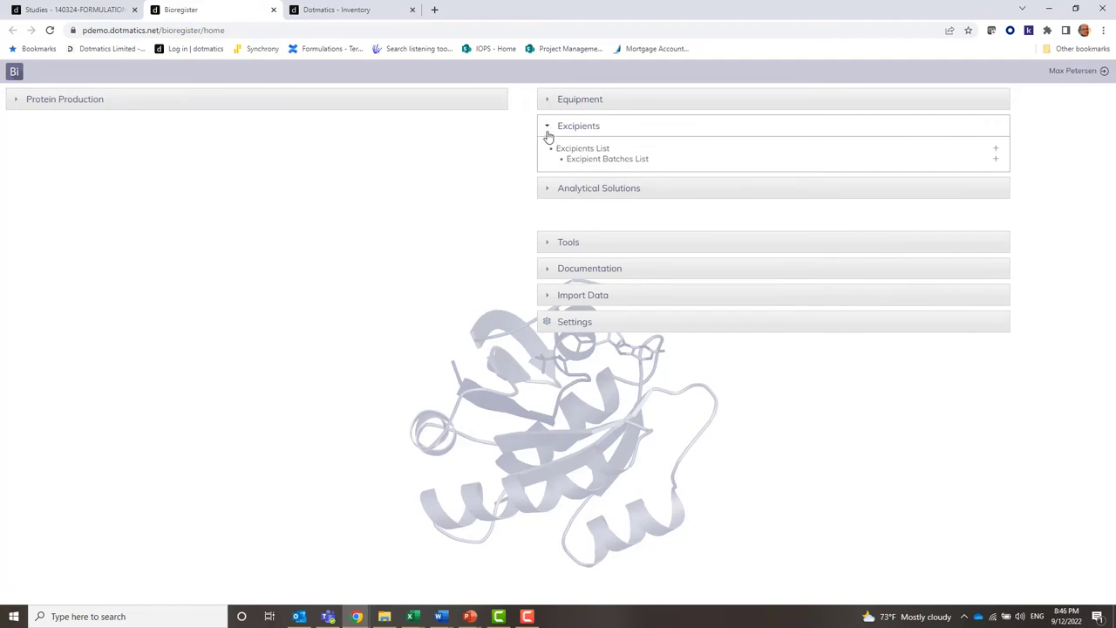
left_click(570, 153)
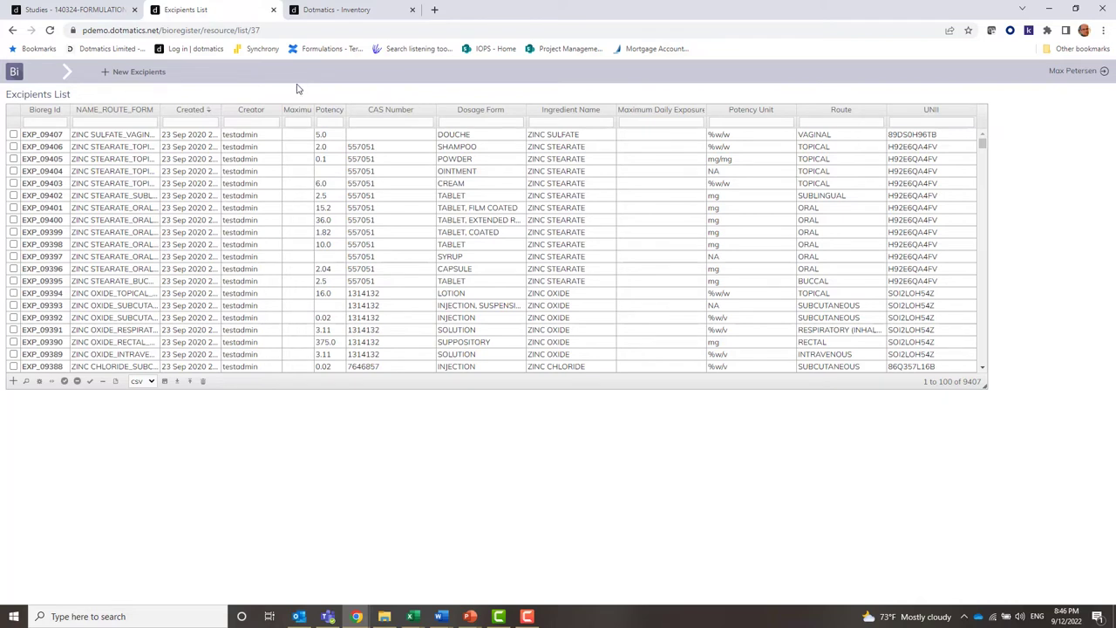
left_click(116, 383)
Step: Return to the experiment in Studies and review the samples of formulation 140324-3 and the full sample and inventory overview
left_click(75, 11)
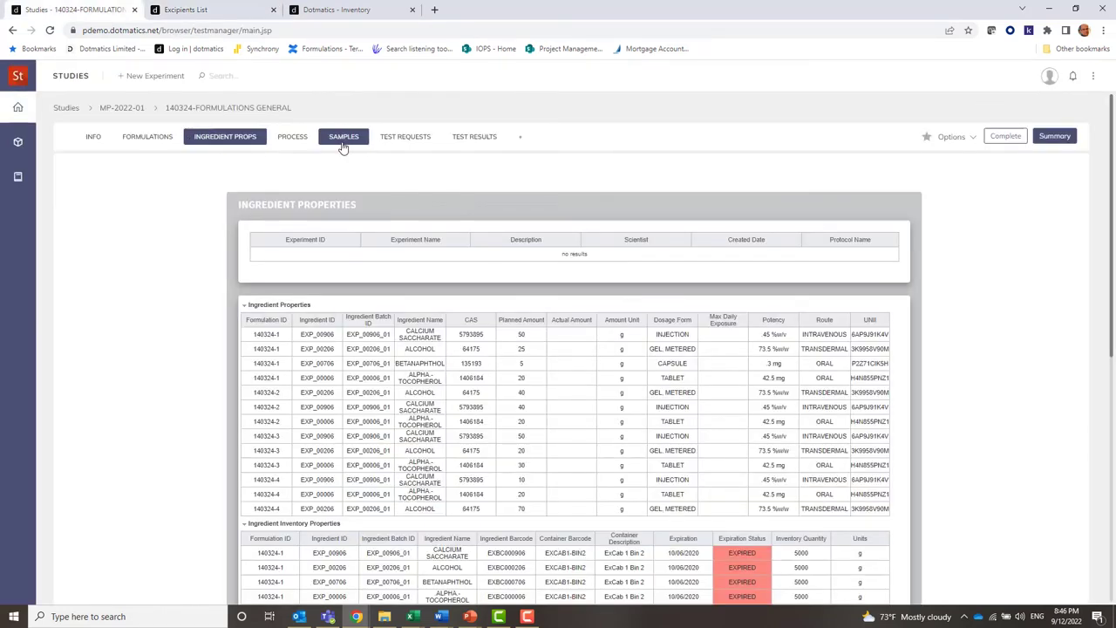
left_click(156, 146)
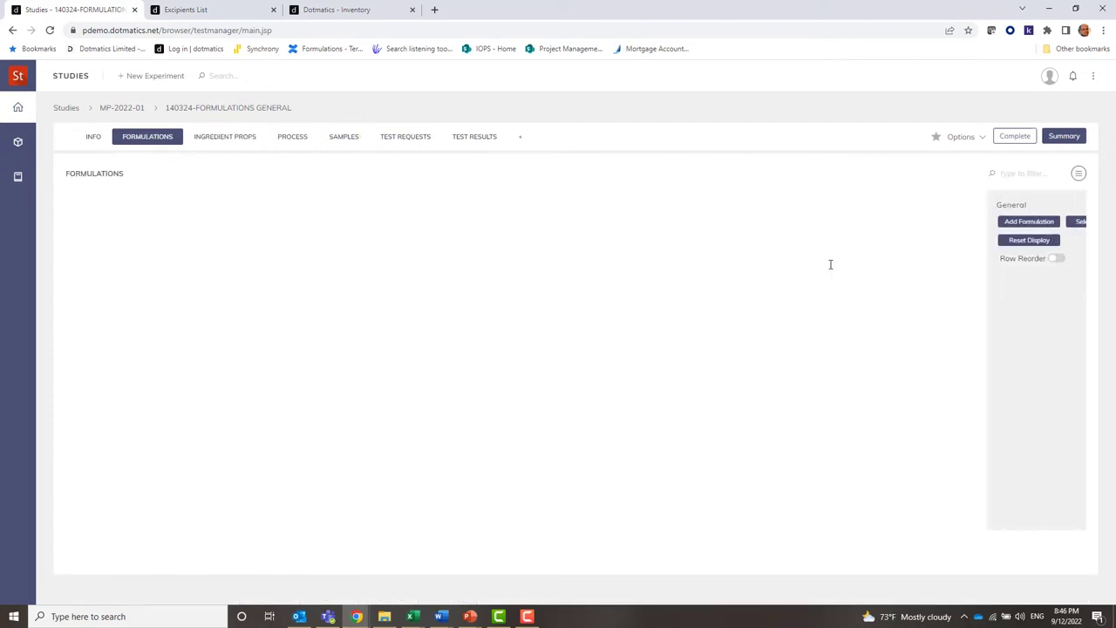
left_click(690, 198)
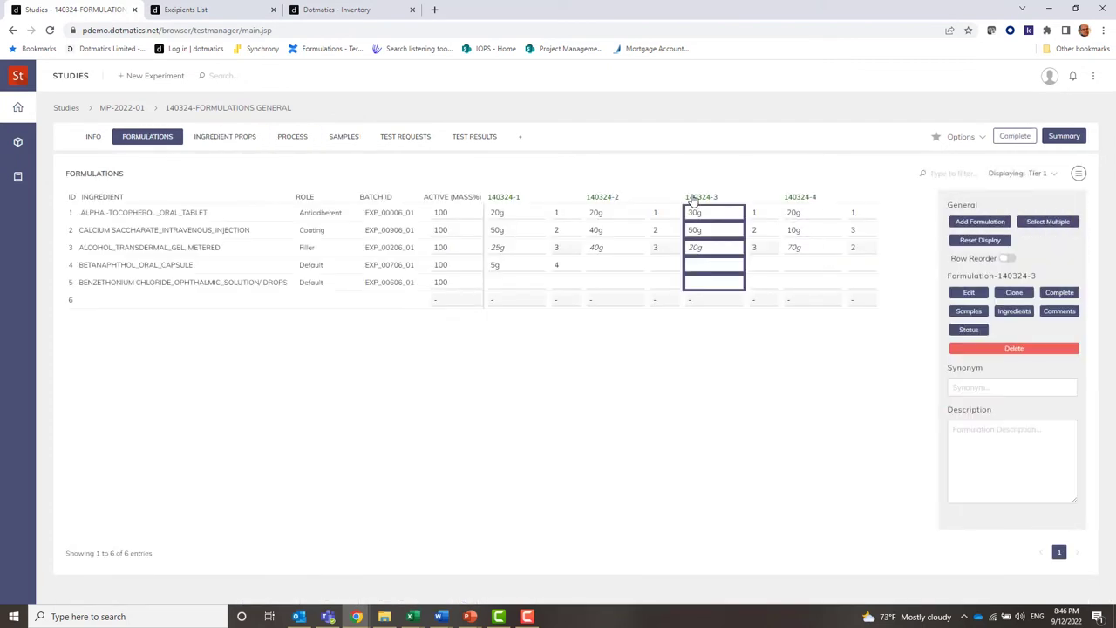
left_click(969, 311)
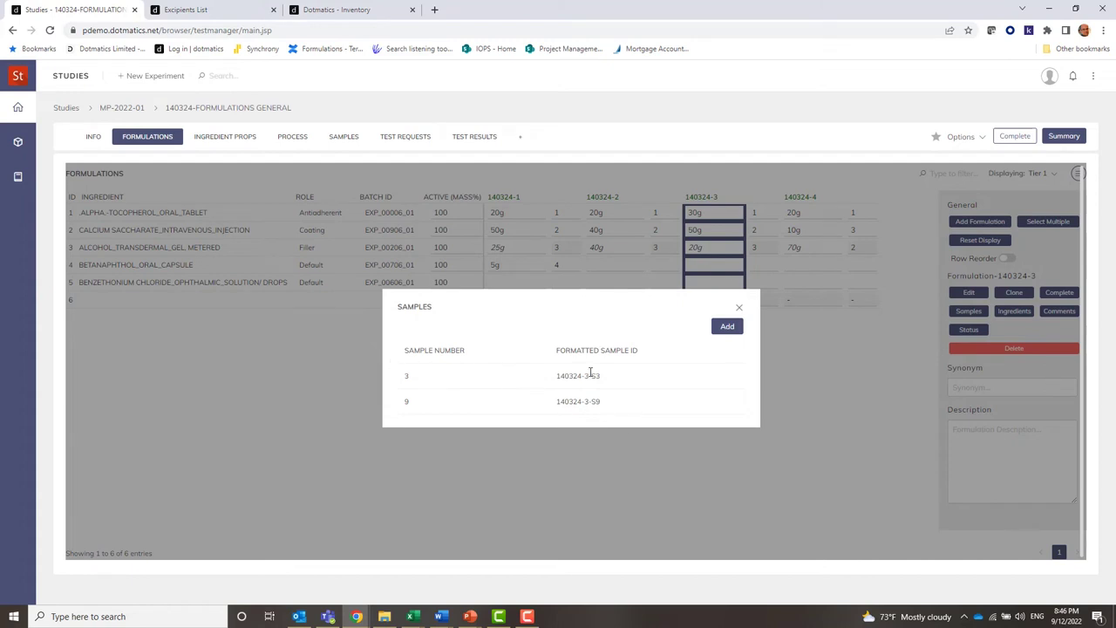
left_click(740, 310)
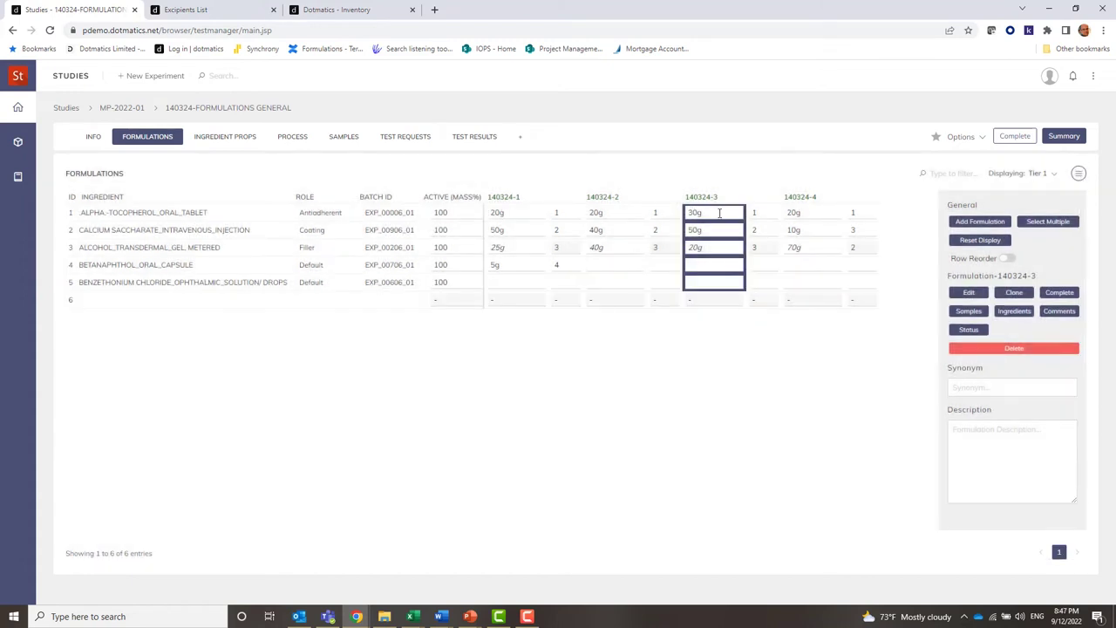
left_click(340, 139)
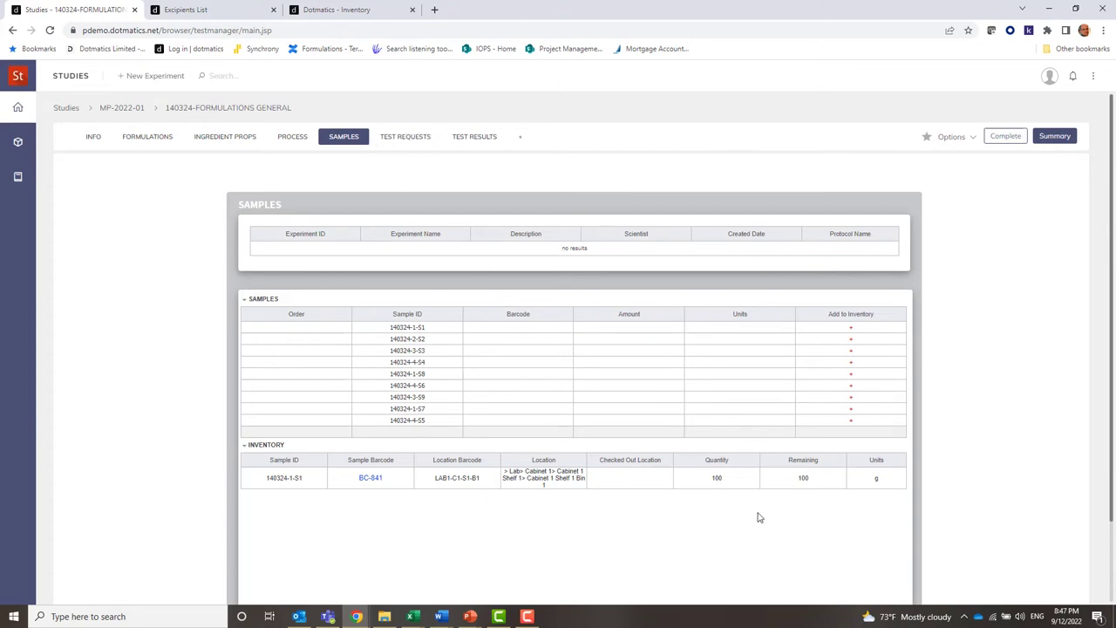
Step: Select sample 140324-4-S6 for the HPLC Method Execution test request and deselect samples 140324-4-S4 and 140324-1-S8
left_click(401, 139)
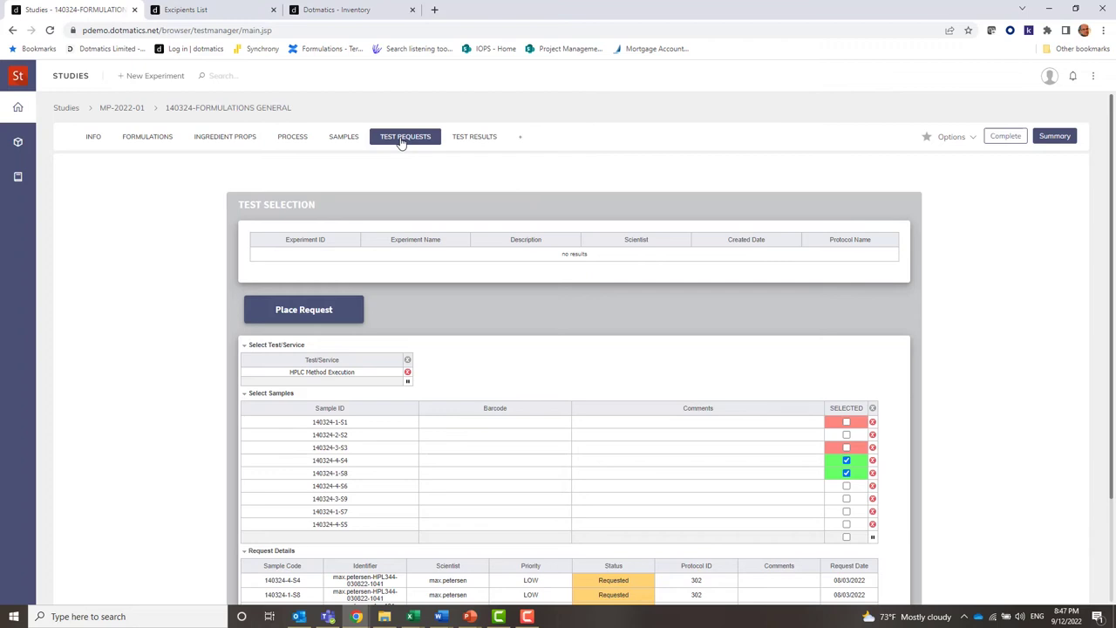
scroll(464, 349, "down", 2)
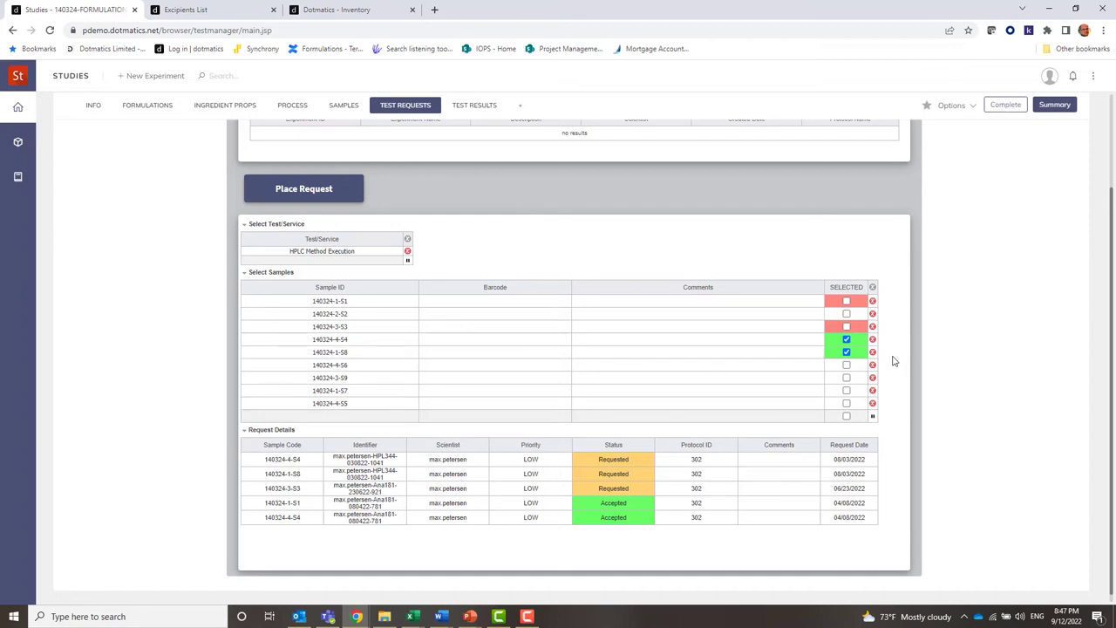
left_click(845, 364)
left_click(846, 352)
left_click(846, 339)
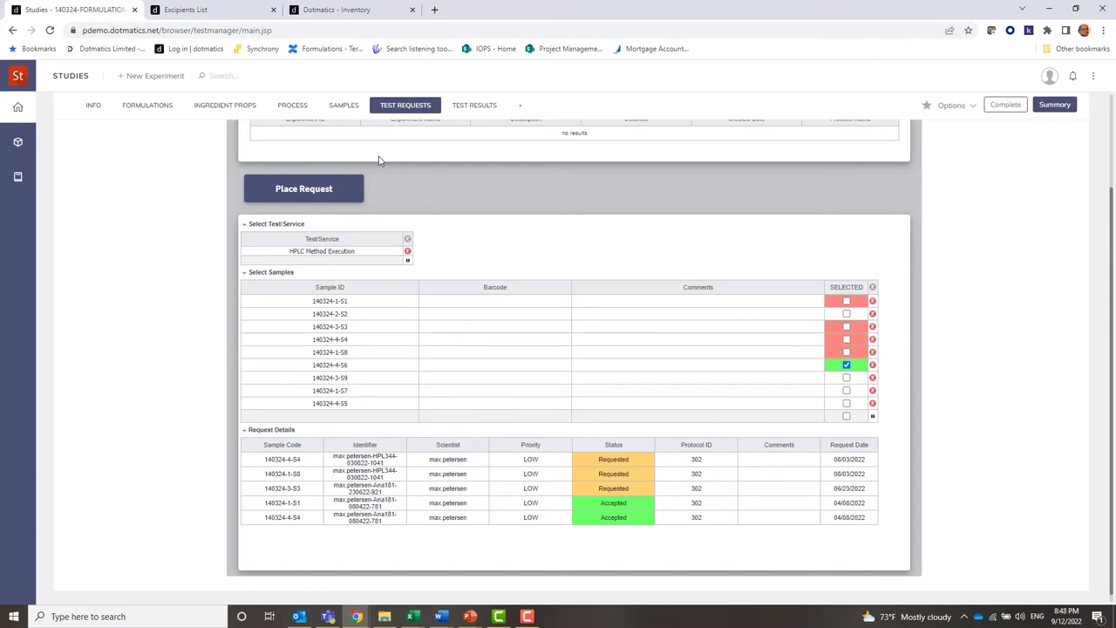
Step: Place and submit a test request for sample 140324-4-S6 with HPLC123456 as the method to run, and close the request window
left_click(305, 194)
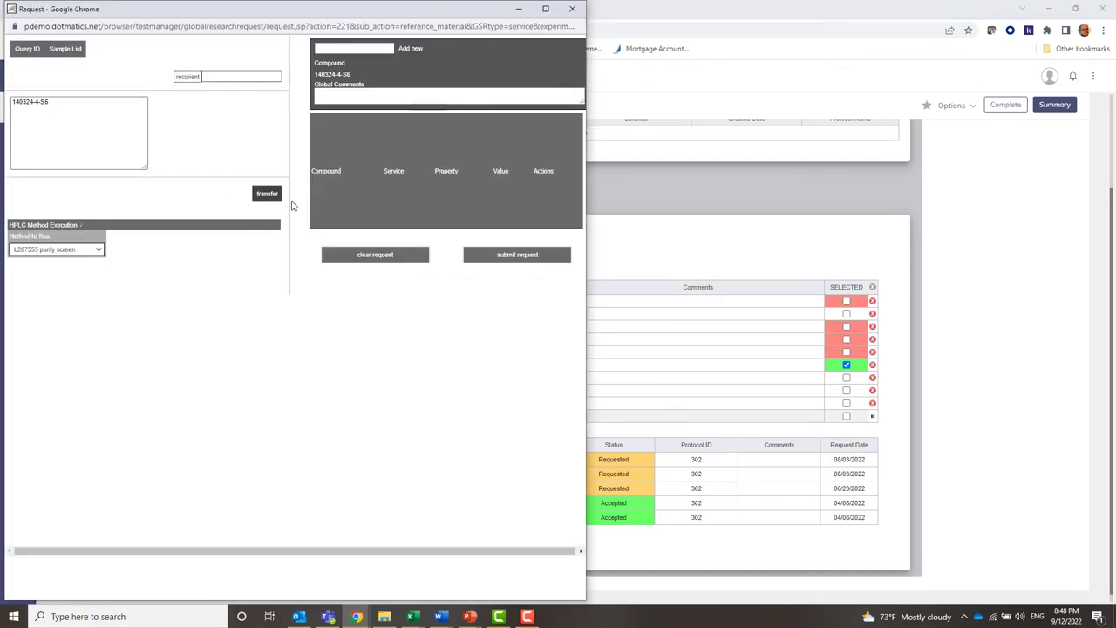
left_click(79, 251)
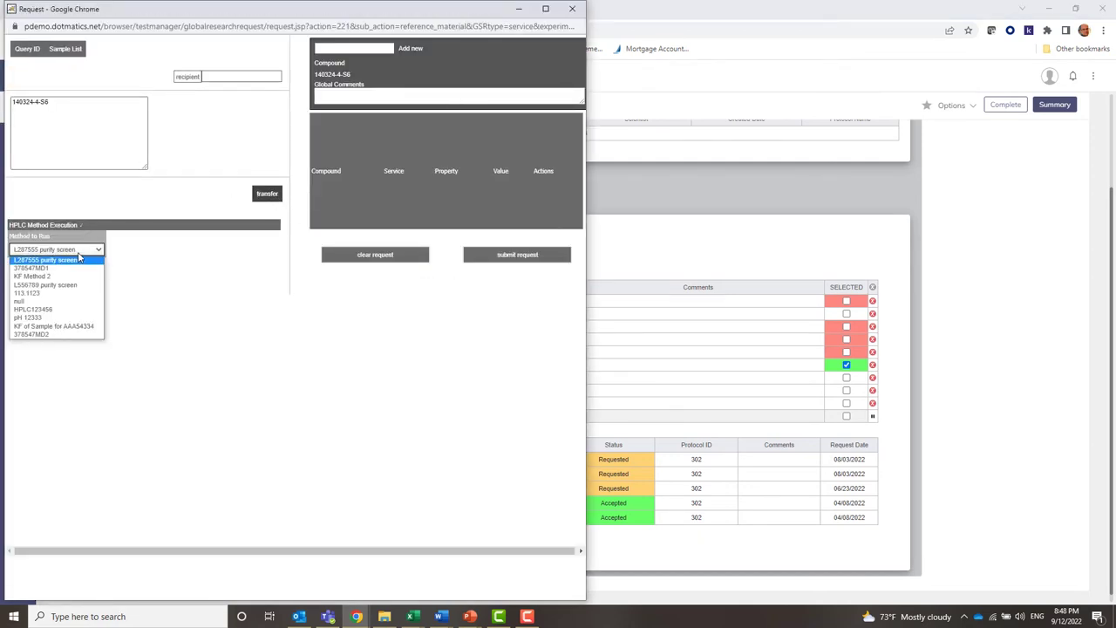
left_click(53, 310)
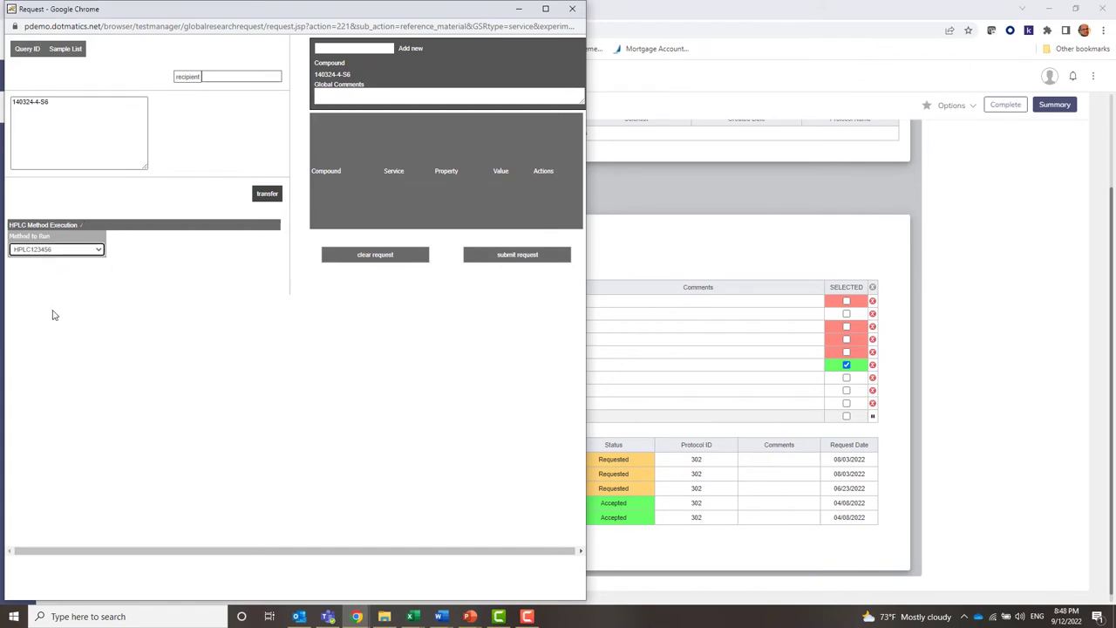
left_click(266, 194)
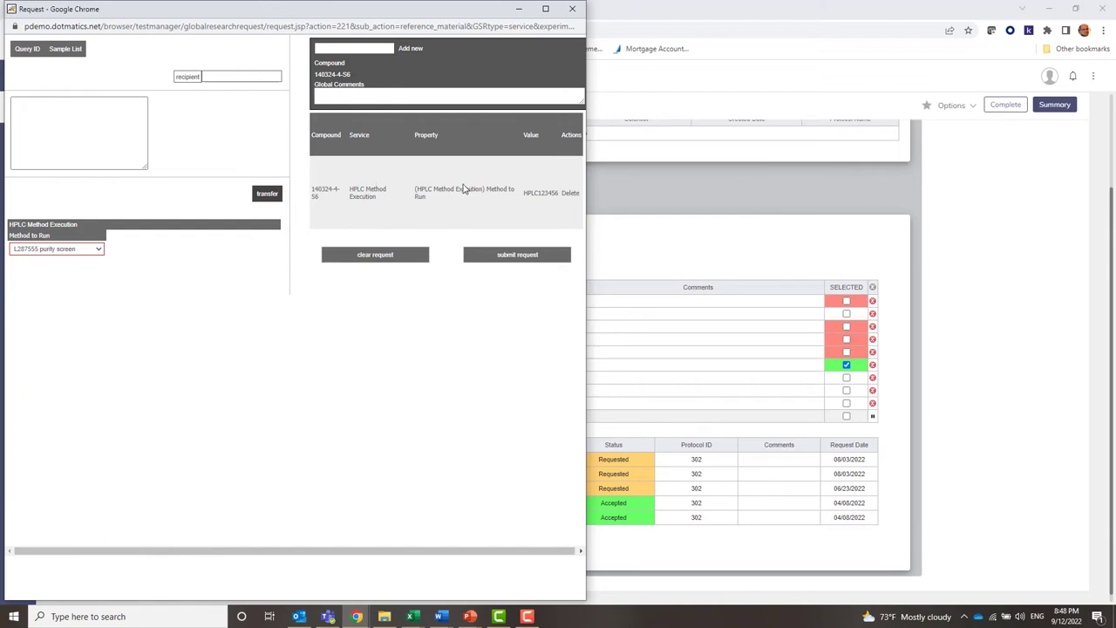
left_click(519, 255)
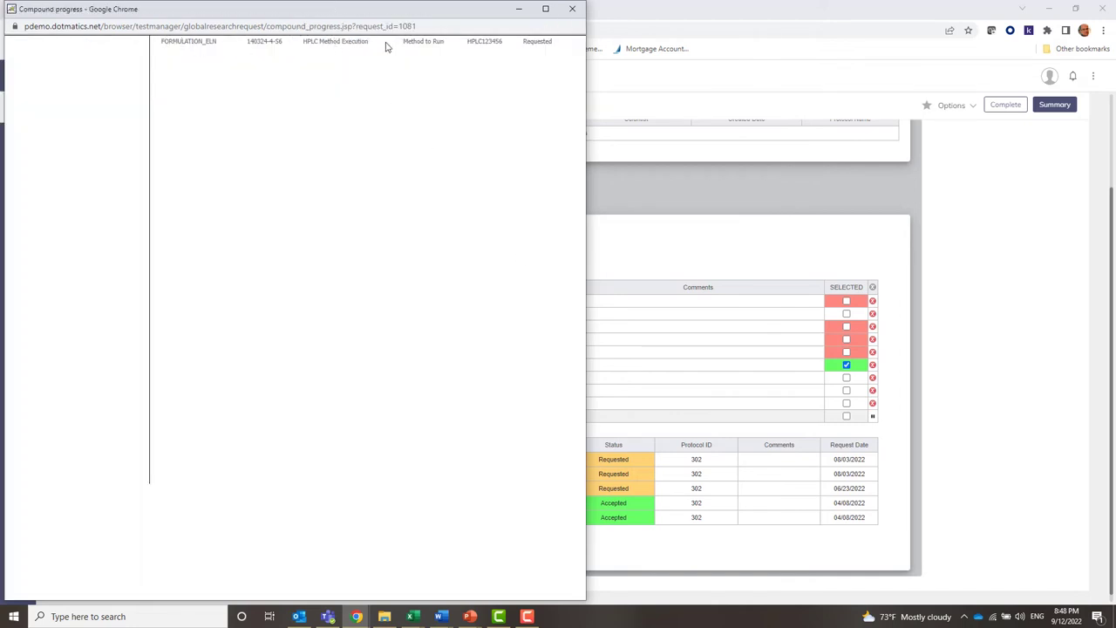
left_click(572, 9)
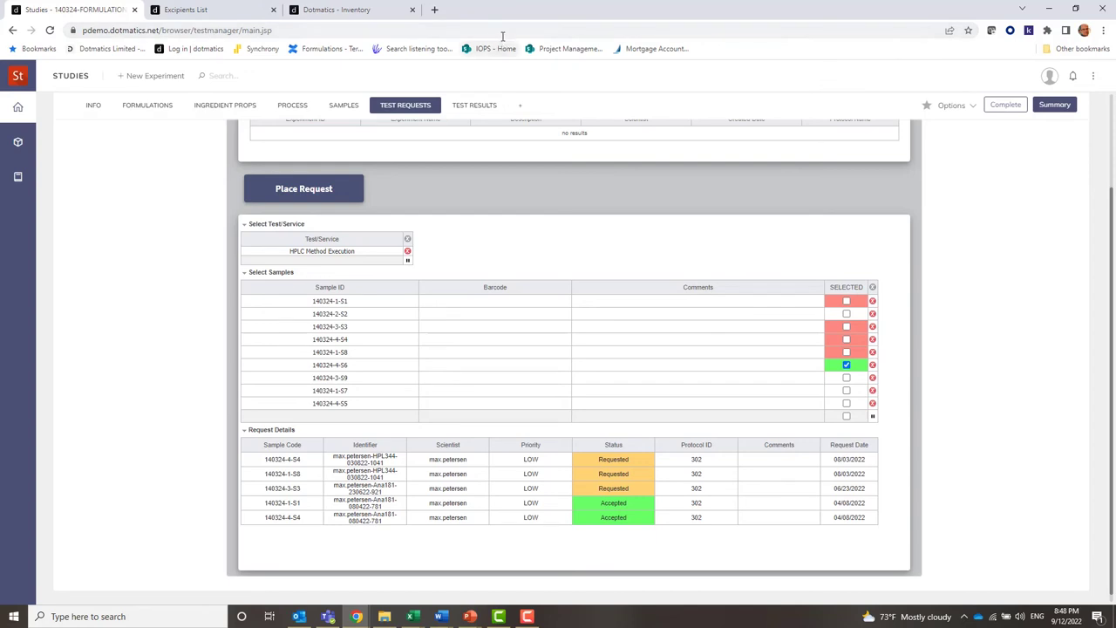
Step: Reload Studies, reopen experiment 140324-FORMULATIONS GENERAL and check the request details of its test requests
left_click(503, 30)
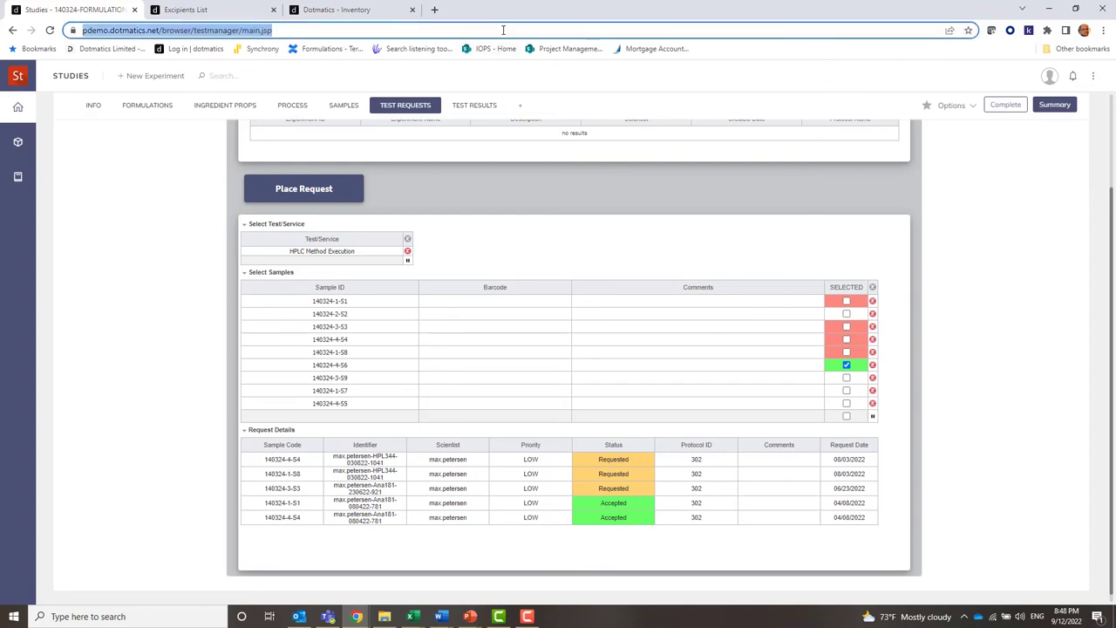
key("Return")
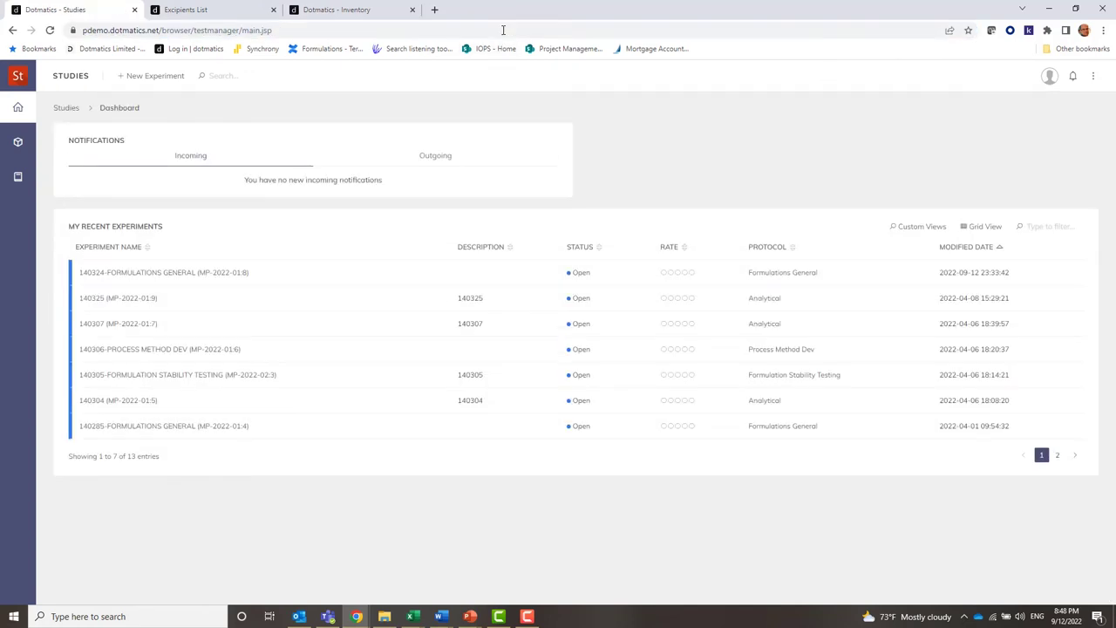
left_click(152, 279)
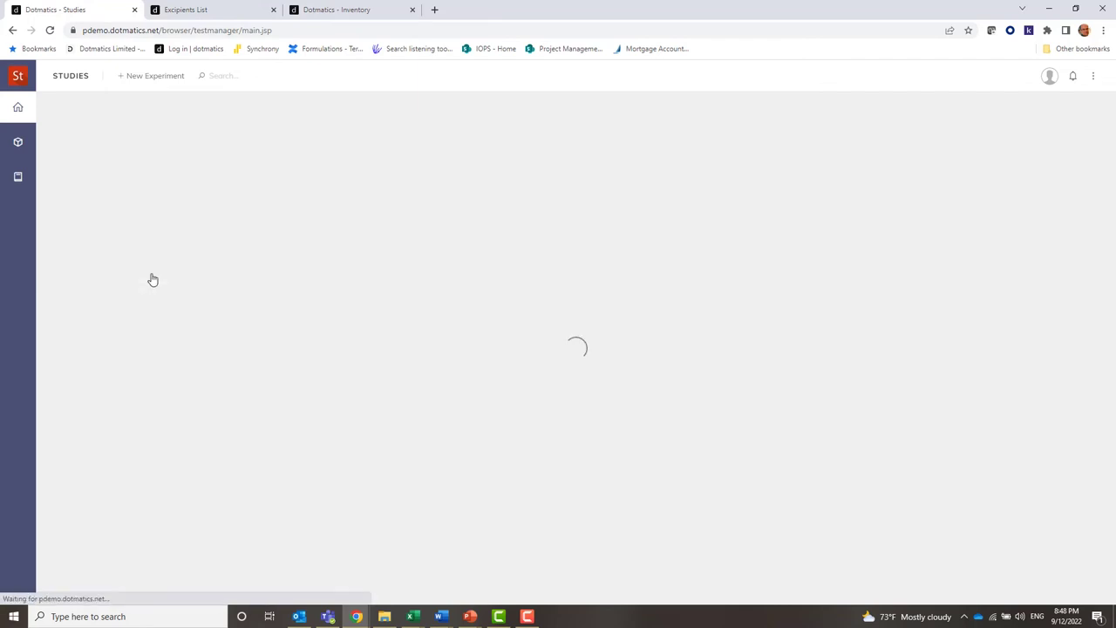
left_click(397, 140)
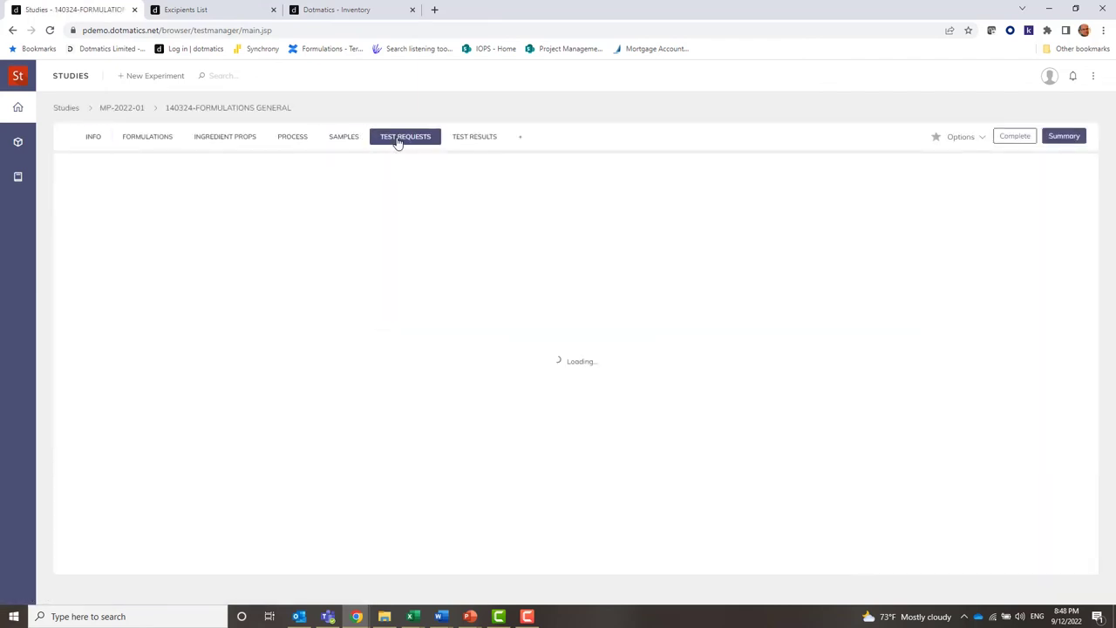
scroll(401, 293, "down", 2)
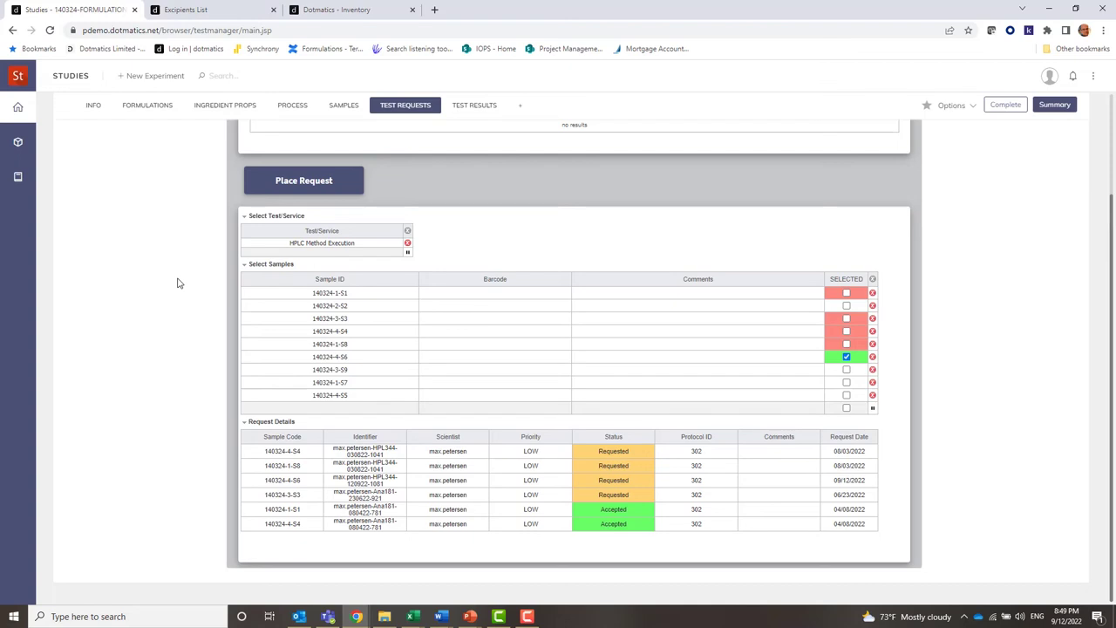
left_click(527, 616)
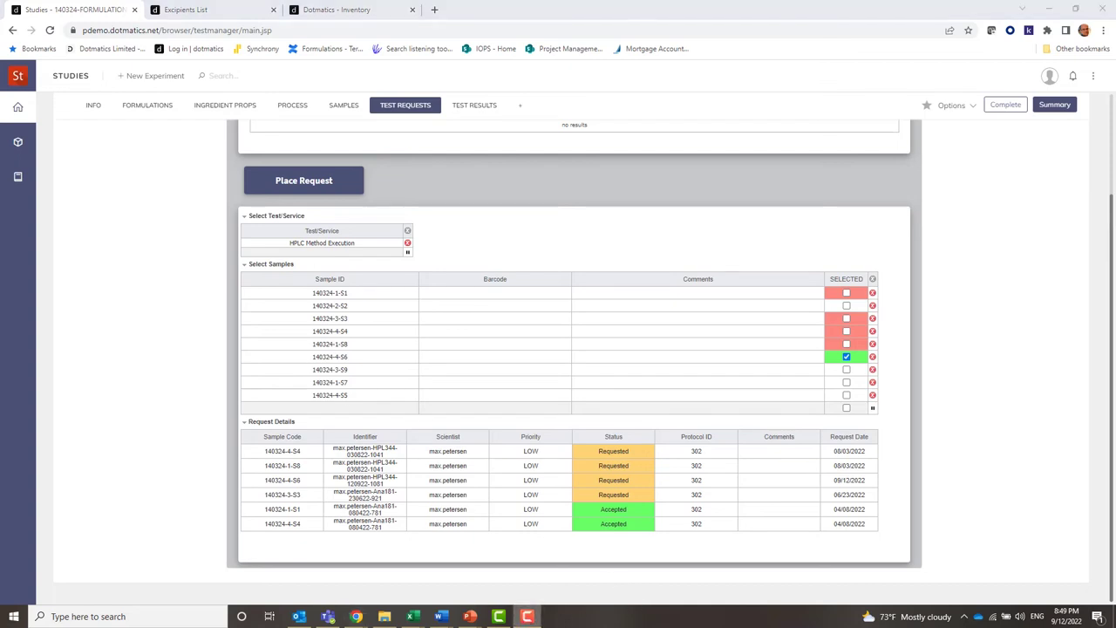